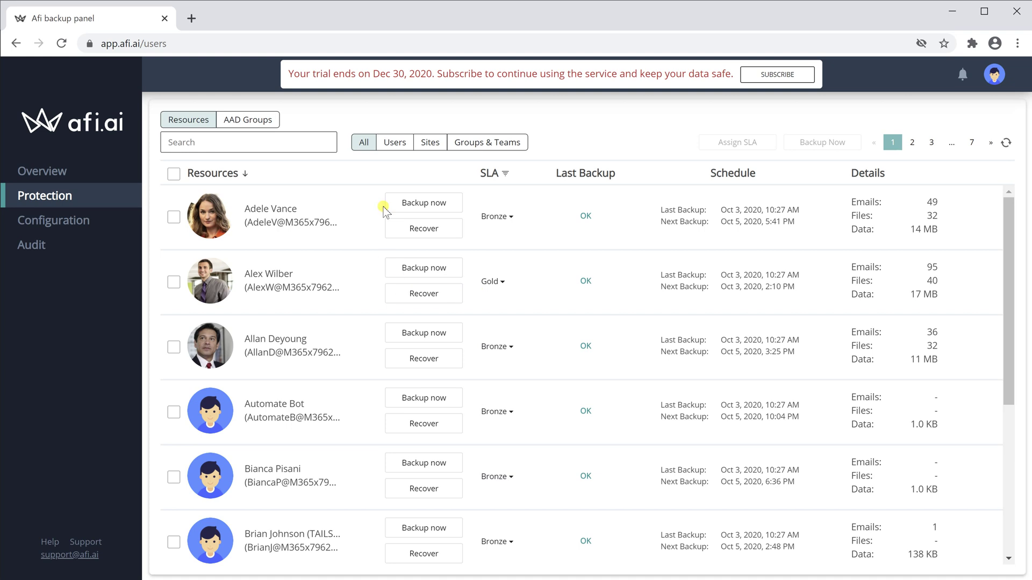
Step: Filter resources to users, then sites, then groups and teams, and switch to the AAD Groups overview
{"action": "left_click", "coordinate": [393, 142]}
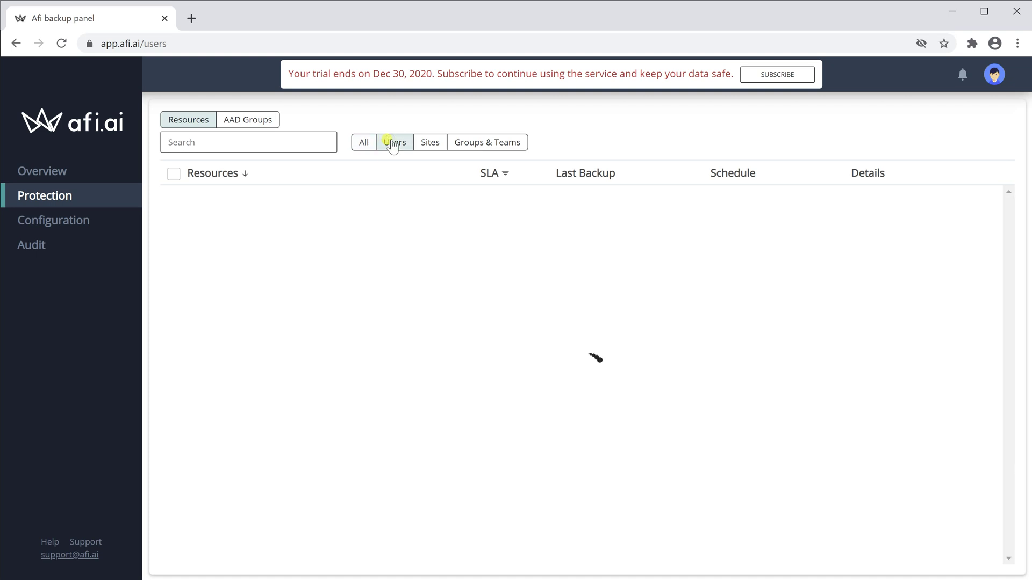
{"action": "left_click", "coordinate": [431, 146]}
{"action": "left_click", "coordinate": [466, 148]}
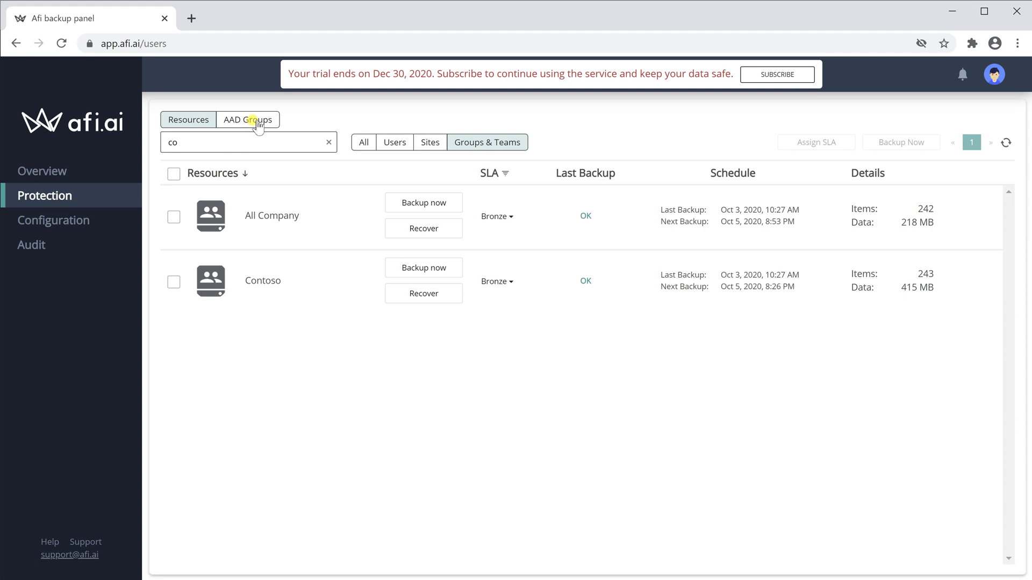
{"action": "left_click", "coordinate": [255, 120]}
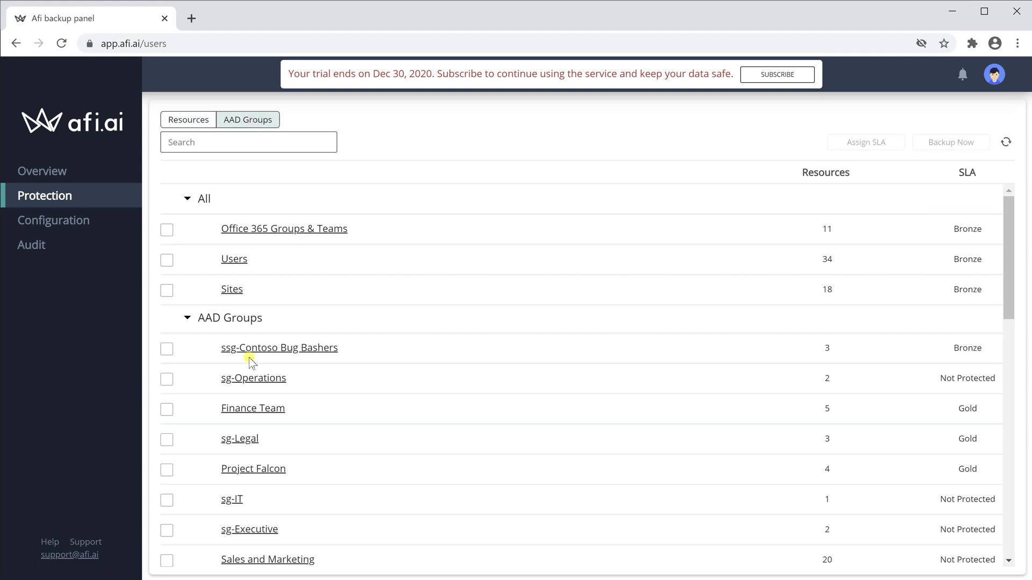
{"action": "scroll", "coordinate": [249, 358], "scroll_direction": "down", "scroll_amount": 3}
{"action": "scroll", "coordinate": [249, 357], "scroll_direction": "down", "scroll_amount": 1}
{"action": "scroll", "coordinate": [249, 357], "scroll_direction": "up", "scroll_amount": 4}
Step: Select the Finance Team group and start assigning an SLA to it
{"action": "left_click", "coordinate": [168, 409]}
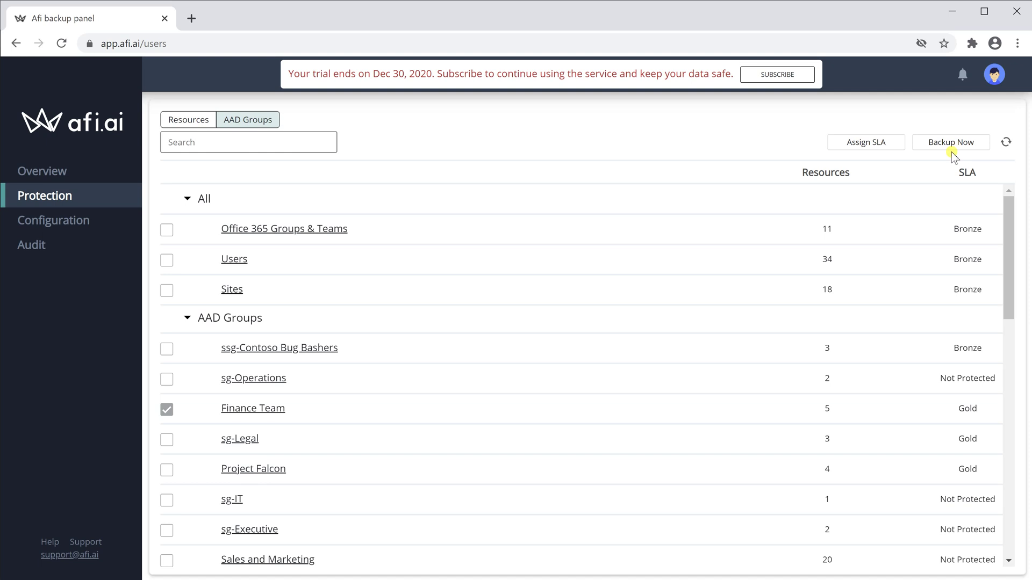
{"action": "left_click", "coordinate": [875, 145]}
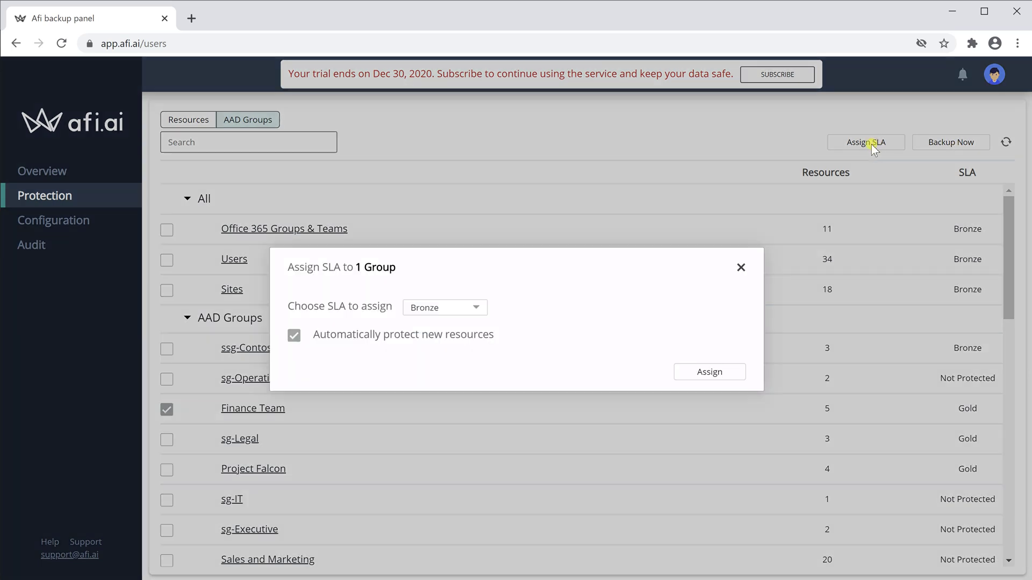
Step: Choose the Gold SLA for Finance Team, apply it, and return to the individual resources list
{"action": "left_click", "coordinate": [477, 310]}
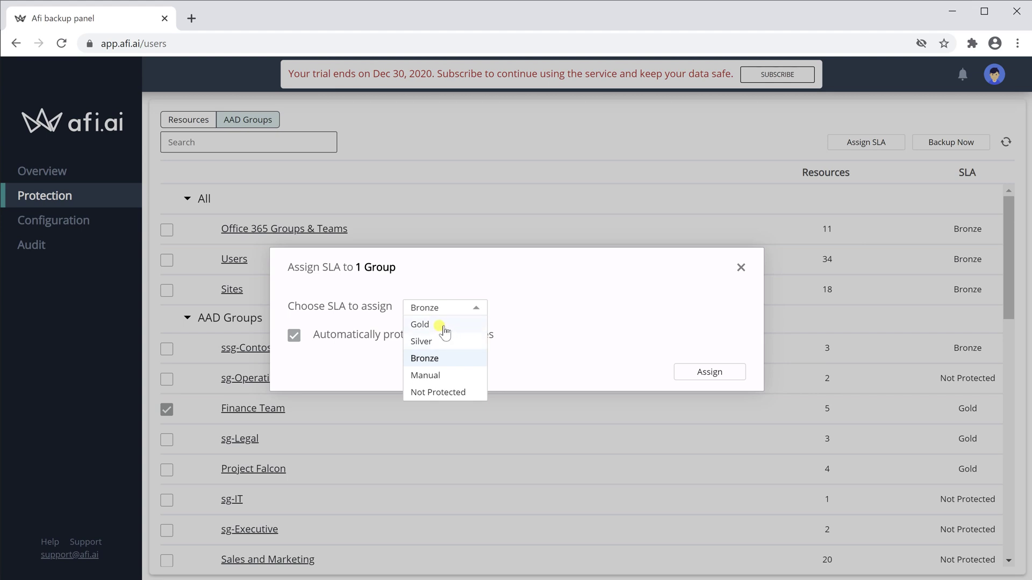
{"action": "left_click", "coordinate": [442, 328]}
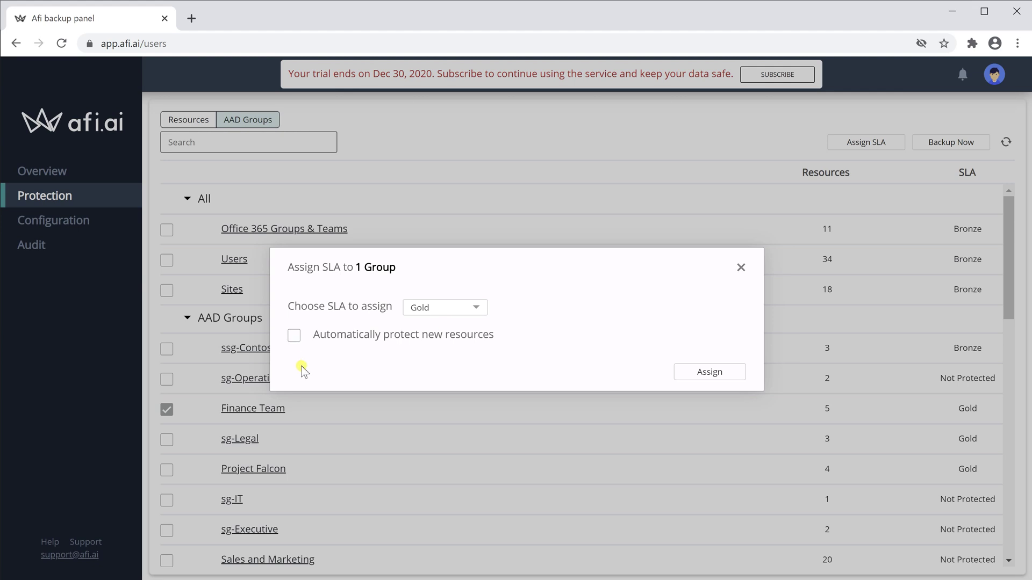
{"action": "left_click", "coordinate": [715, 373]}
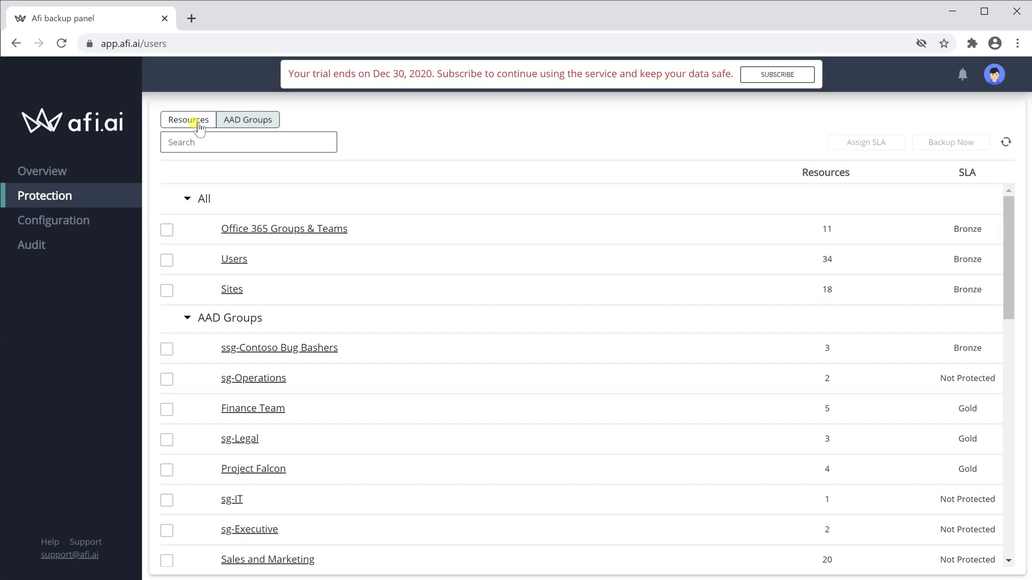
{"action": "left_click", "coordinate": [198, 123]}
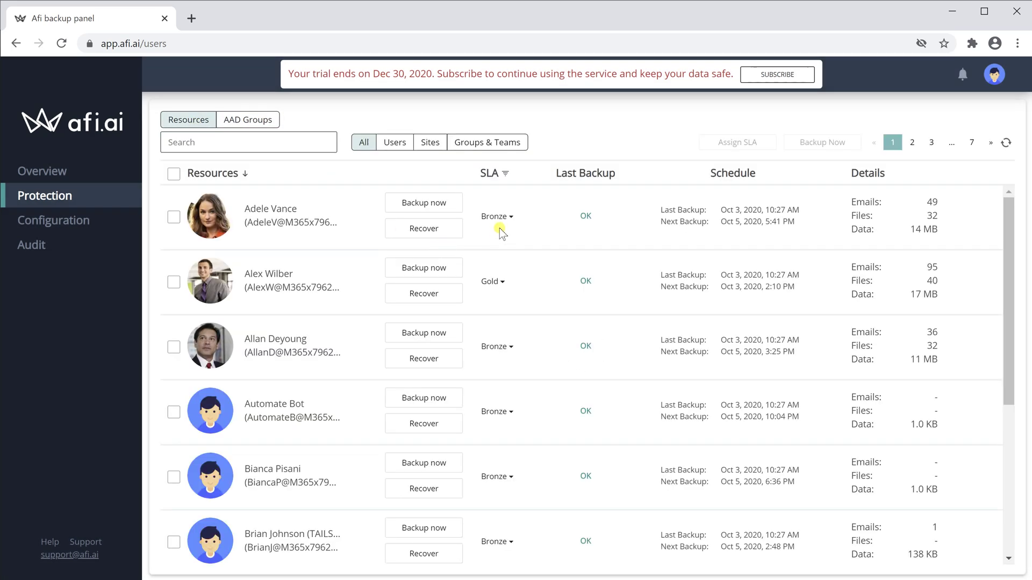
Step: Back up Adele Vance immediately, then open her data for recovery
{"action": "left_click", "coordinate": [433, 207]}
{"action": "left_click", "coordinate": [401, 234]}
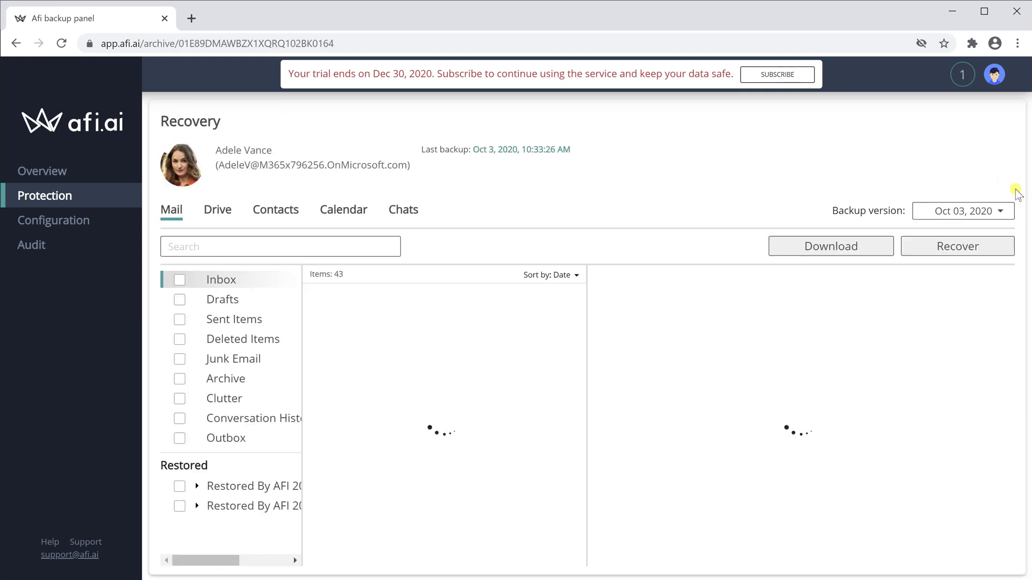
Step: Load the October 1, 2020 backup version of the mailbox and reveal the advanced mail search options
{"action": "left_click", "coordinate": [1000, 210]}
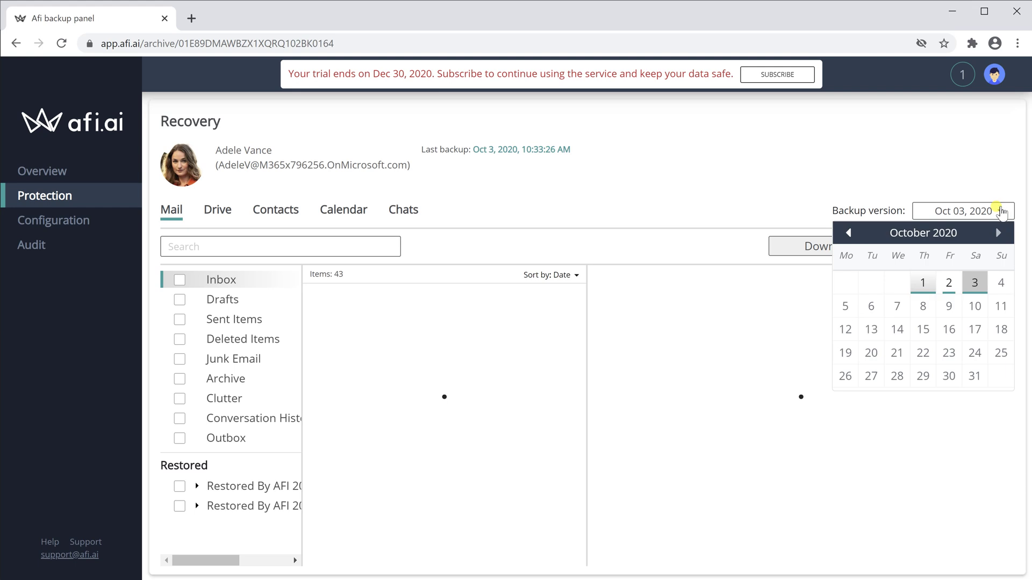
{"action": "left_click", "coordinate": [923, 282]}
{"action": "left_click", "coordinate": [921, 230]}
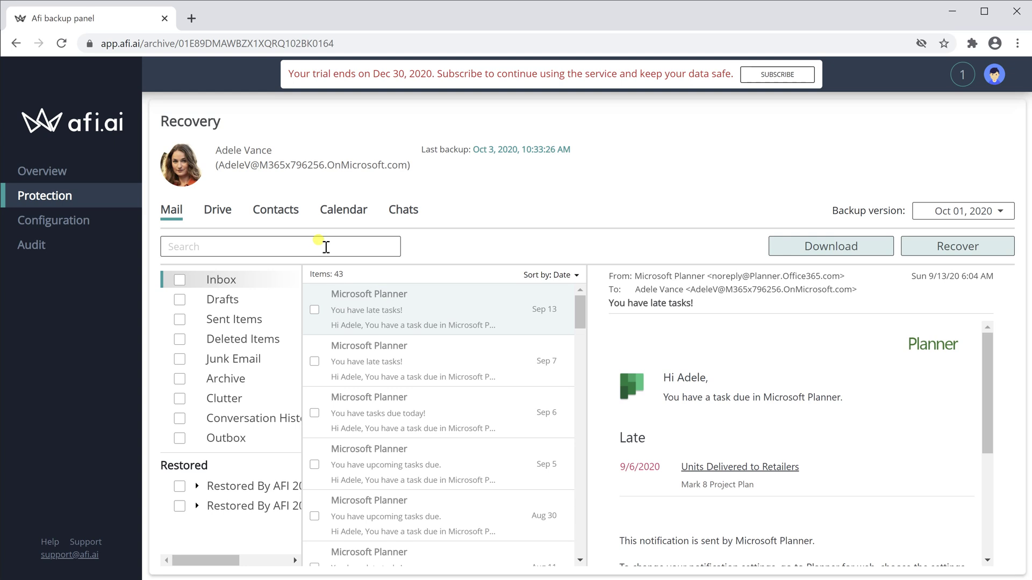
{"action": "left_click", "coordinate": [325, 245]}
{"action": "left_click", "coordinate": [219, 383]}
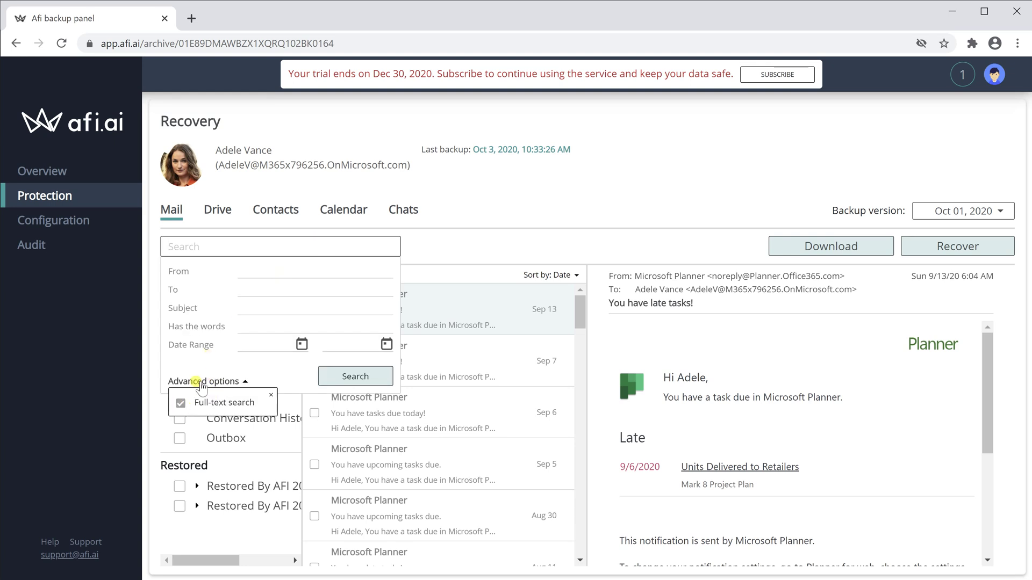
Step: Download only the selected message from this backup, exported as an MBOX file
{"action": "left_click", "coordinate": [819, 244]}
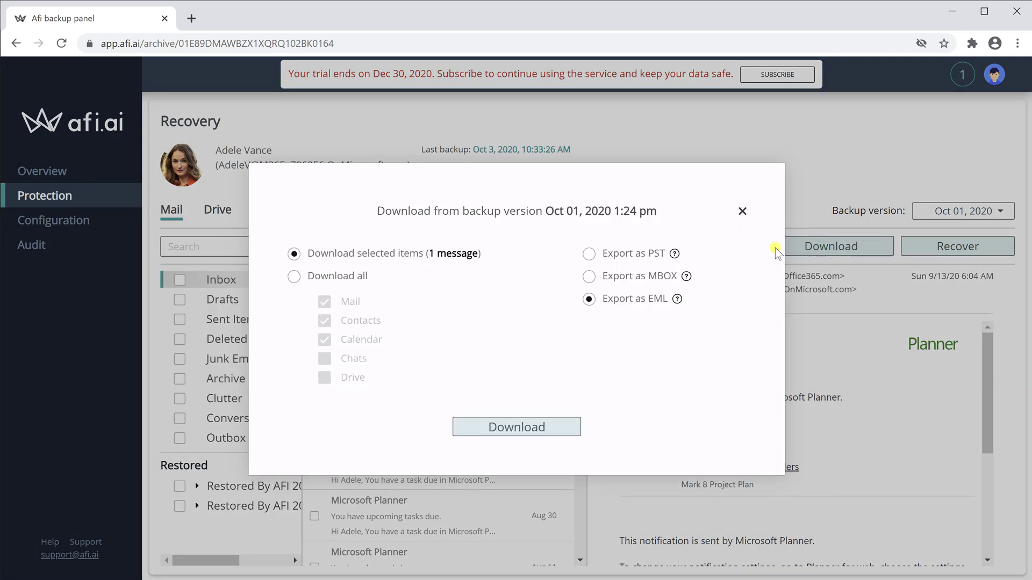
{"action": "left_click", "coordinate": [293, 275]}
{"action": "left_click", "coordinate": [335, 255]}
{"action": "left_click", "coordinate": [536, 427]}
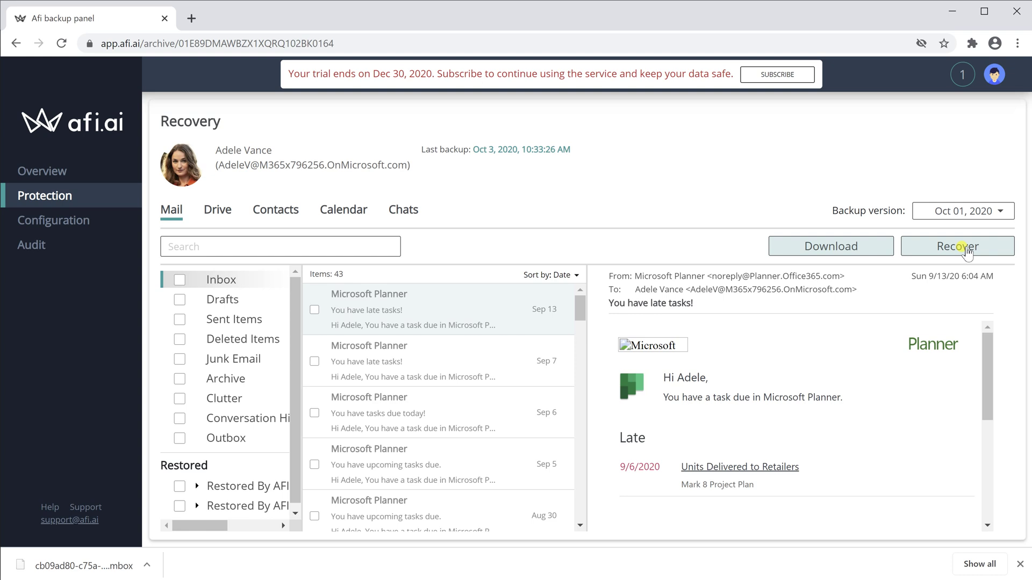
Step: Explore recovering the message to a different account, then cancel without restoring anything
{"action": "left_click", "coordinate": [967, 251]}
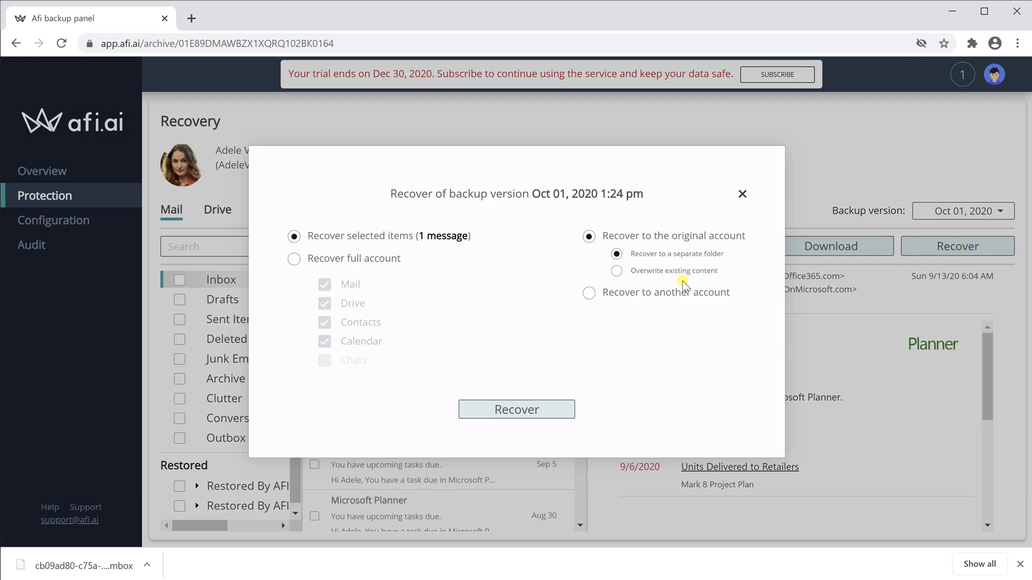
{"action": "left_click", "coordinate": [640, 293]}
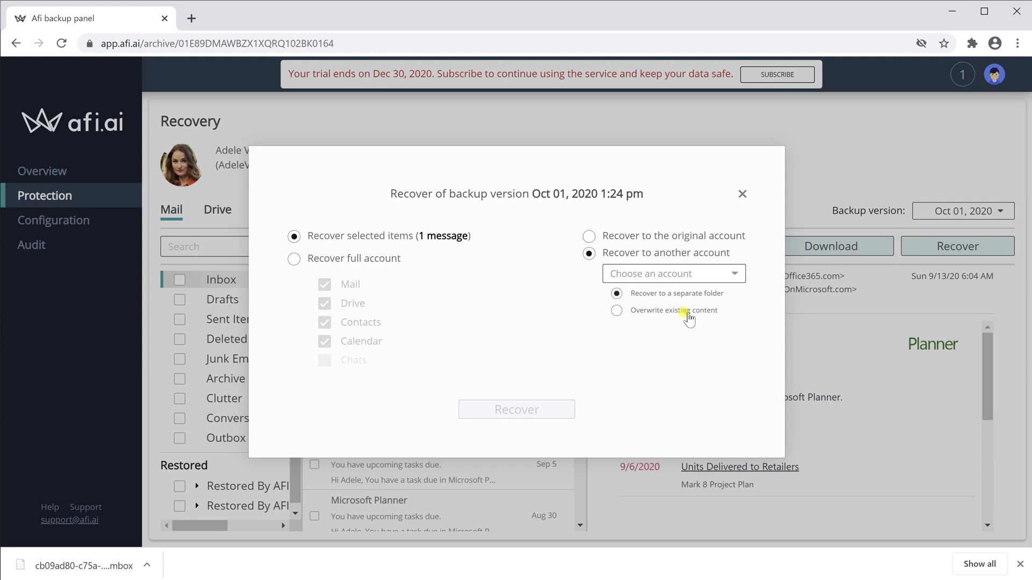
{"action": "left_click", "coordinate": [733, 273]}
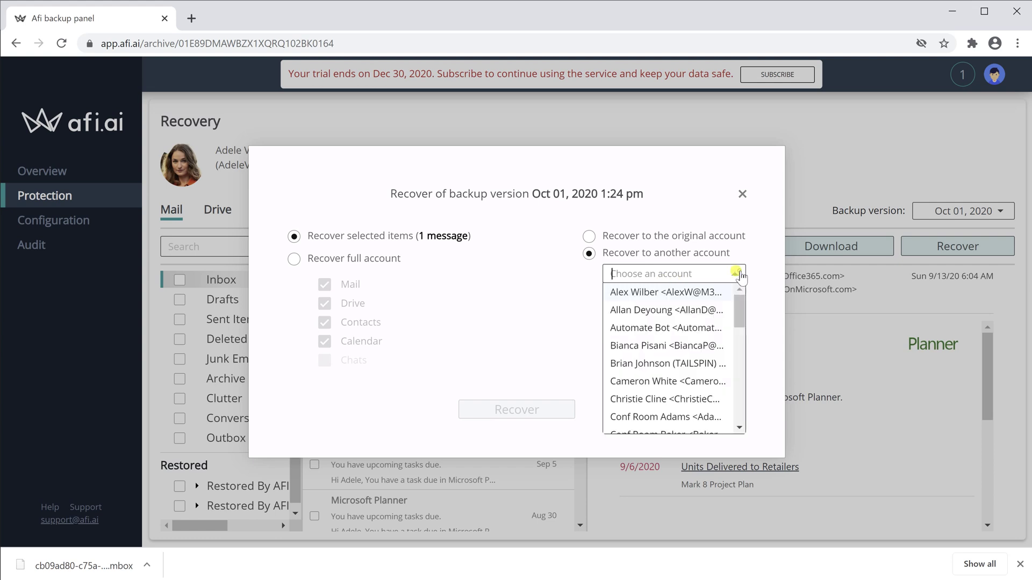
{"action": "left_click", "coordinate": [742, 195]}
Step: Browse the user's backed-up drive files and then her contacts
{"action": "left_click", "coordinate": [218, 211]}
{"action": "left_click", "coordinate": [277, 211]}
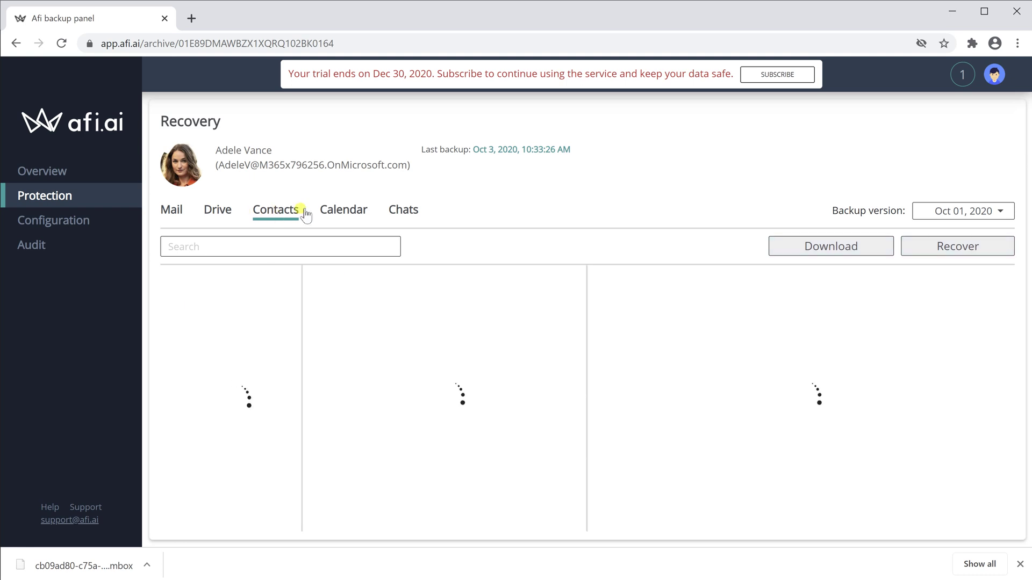
Step: Browse the user's backed-up calendar and the MOD Administrator chat, then go to backup Configuration
{"action": "left_click", "coordinate": [349, 212]}
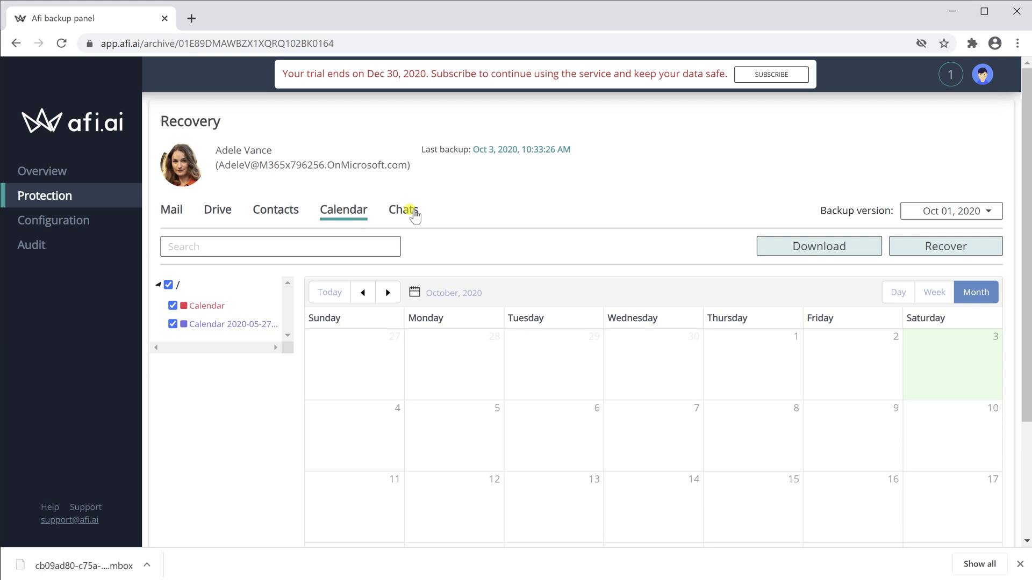
{"action": "left_click", "coordinate": [414, 215]}
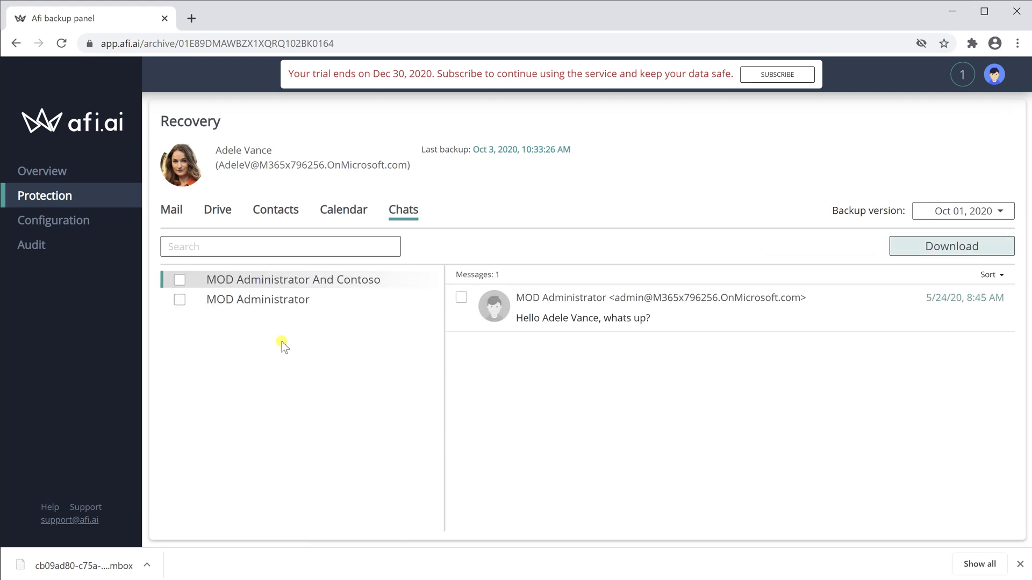
{"action": "left_click", "coordinate": [297, 307]}
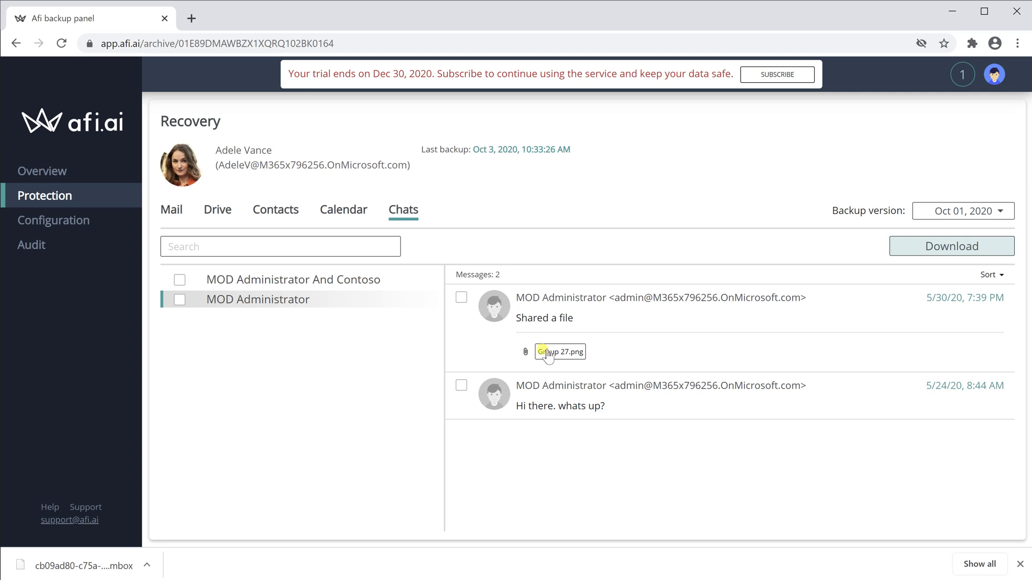
{"action": "left_click", "coordinate": [66, 228]}
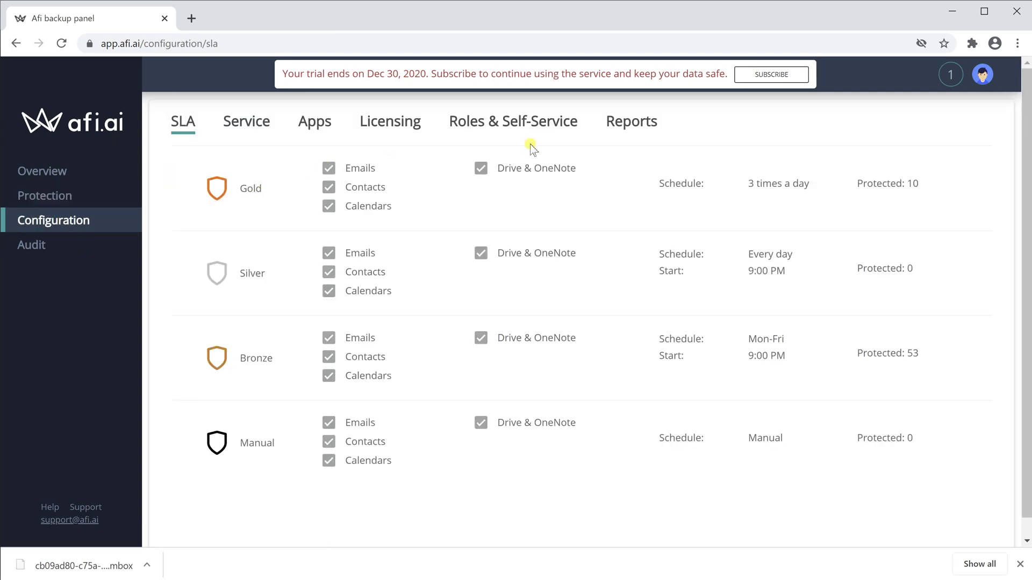
Step: View Reports settings, then in Roles & Self-Service switch Office 365 Super Admin data access, email preview and download off and back on
{"action": "left_click", "coordinate": [627, 131]}
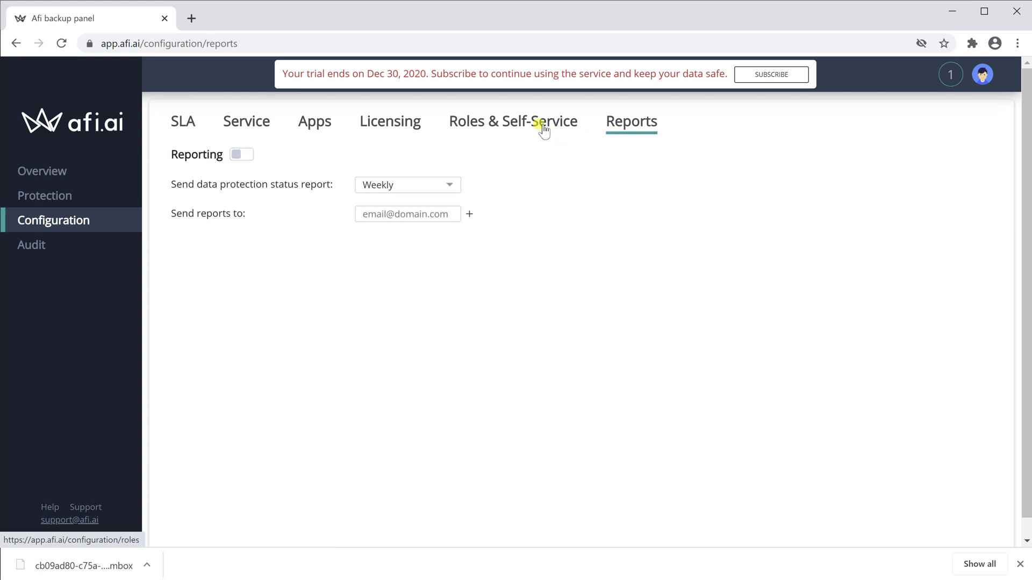
{"action": "left_click", "coordinate": [542, 129]}
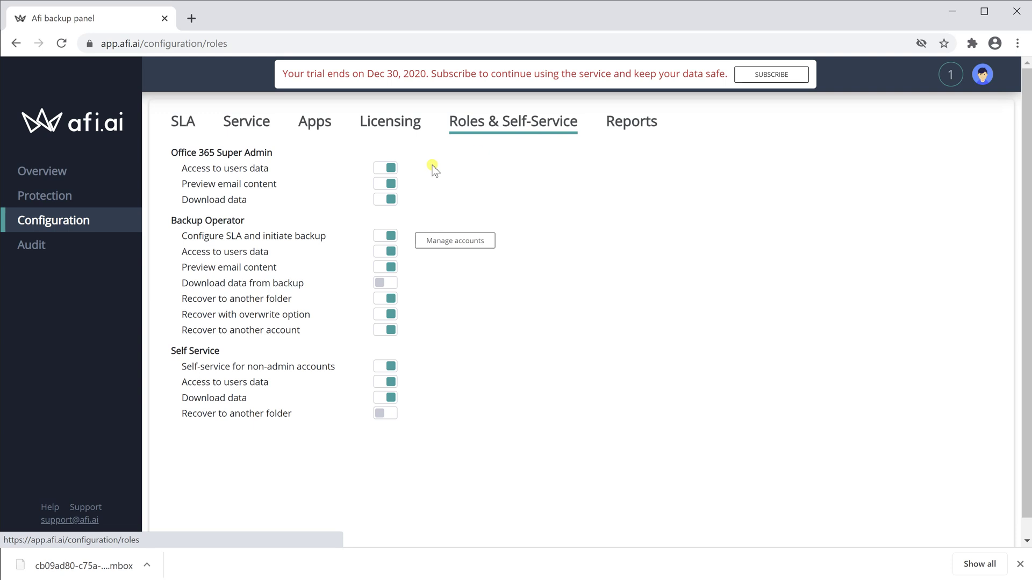
{"action": "left_click", "coordinate": [384, 168]}
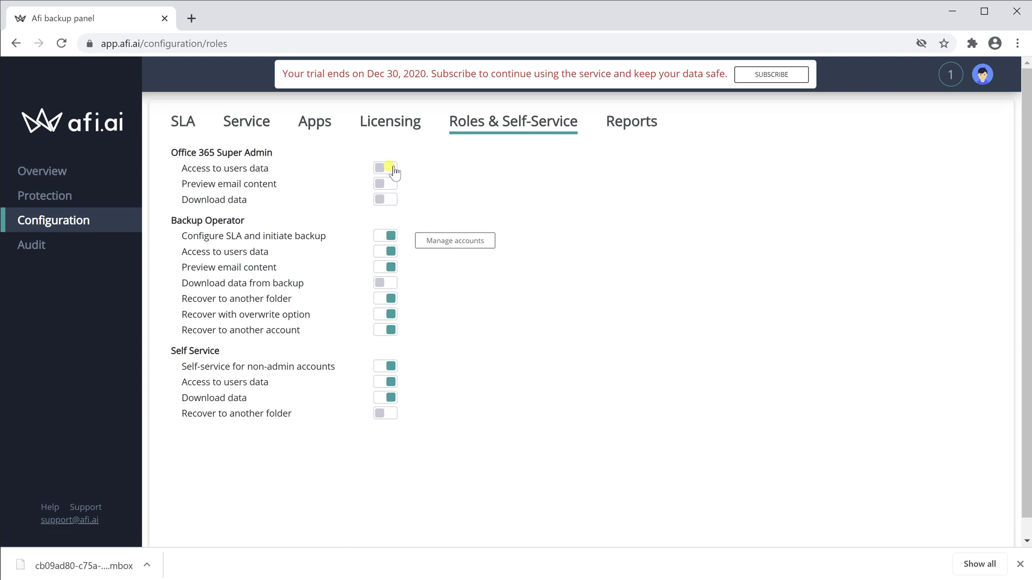
{"action": "left_click", "coordinate": [393, 189]}
{"action": "left_click", "coordinate": [391, 202]}
{"action": "left_click", "coordinate": [384, 235]}
Step: Assign an account from the list as Backup Operator and apply the assignment
{"action": "left_click", "coordinate": [433, 241]}
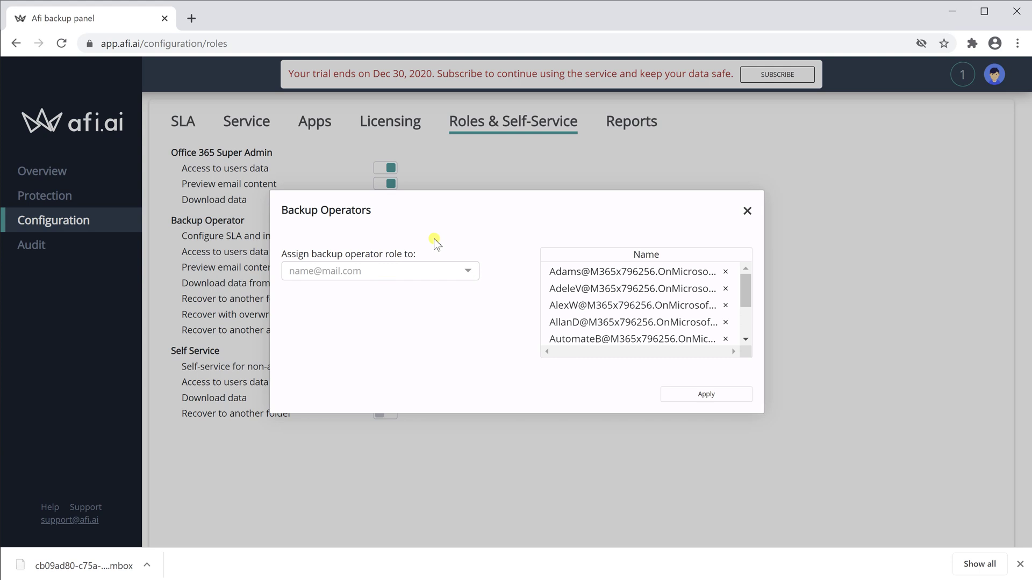
{"action": "left_click", "coordinate": [461, 272]}
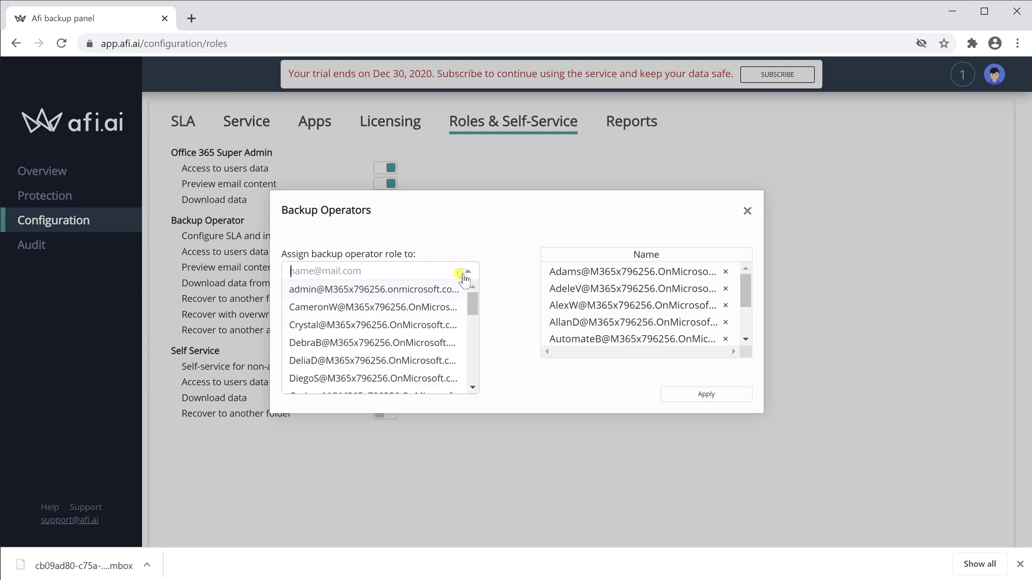
{"action": "left_click", "coordinate": [424, 314]}
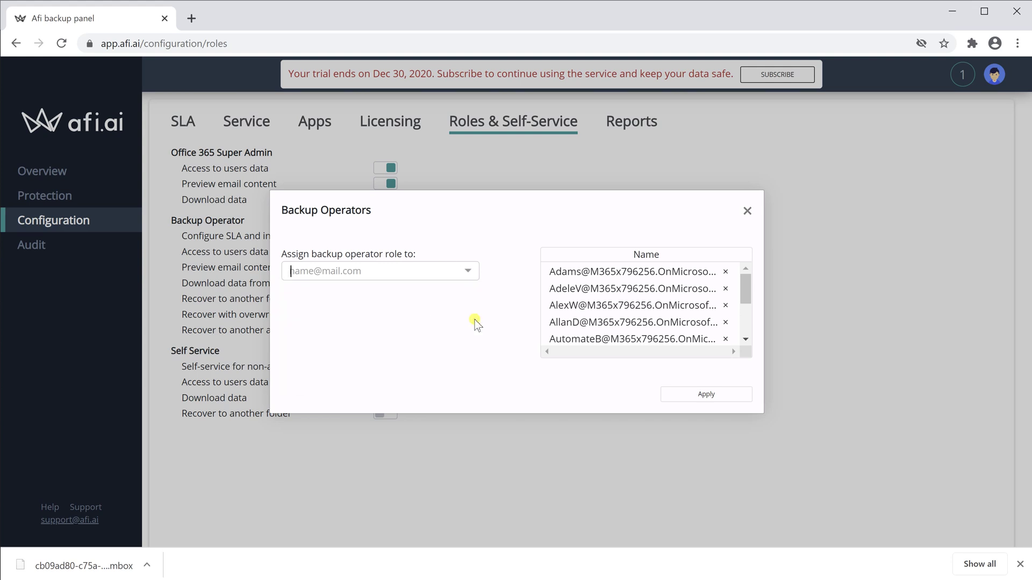
{"action": "left_click", "coordinate": [713, 393]}
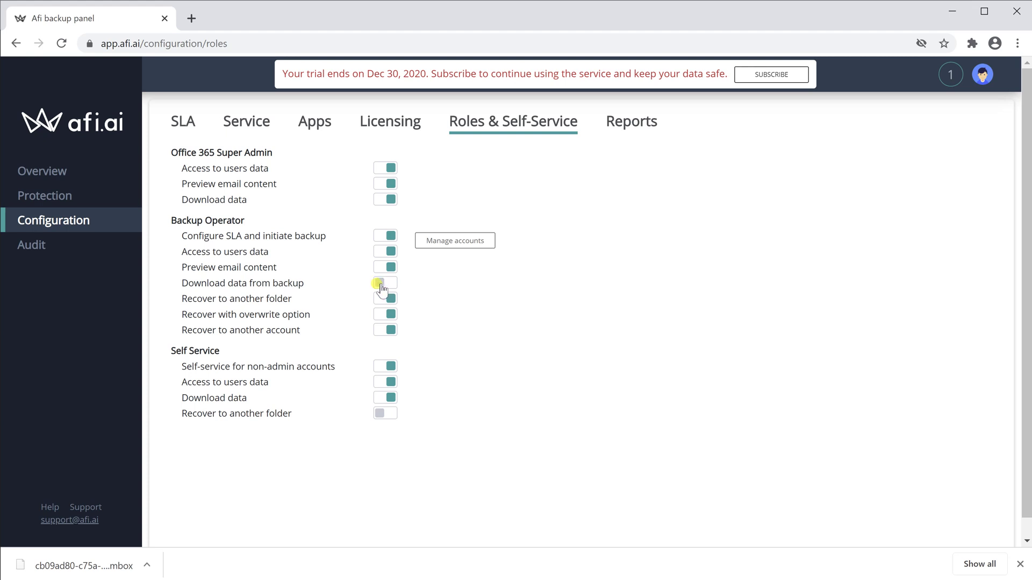
Step: Toggle self-service for non-admin accounts off and on, and allow self-service recovery to another folder
{"action": "left_click", "coordinate": [387, 367]}
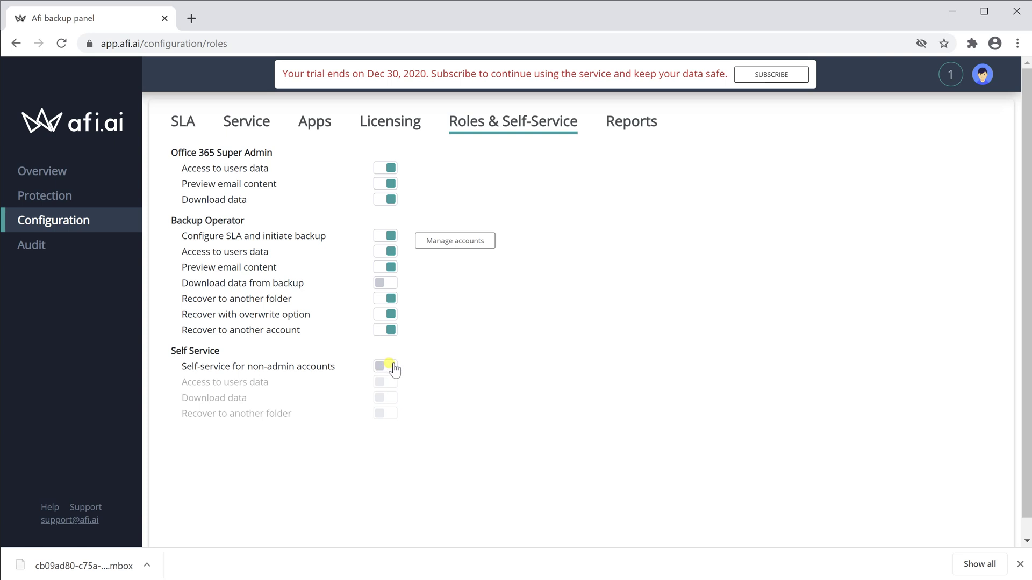
{"action": "left_click", "coordinate": [388, 367]}
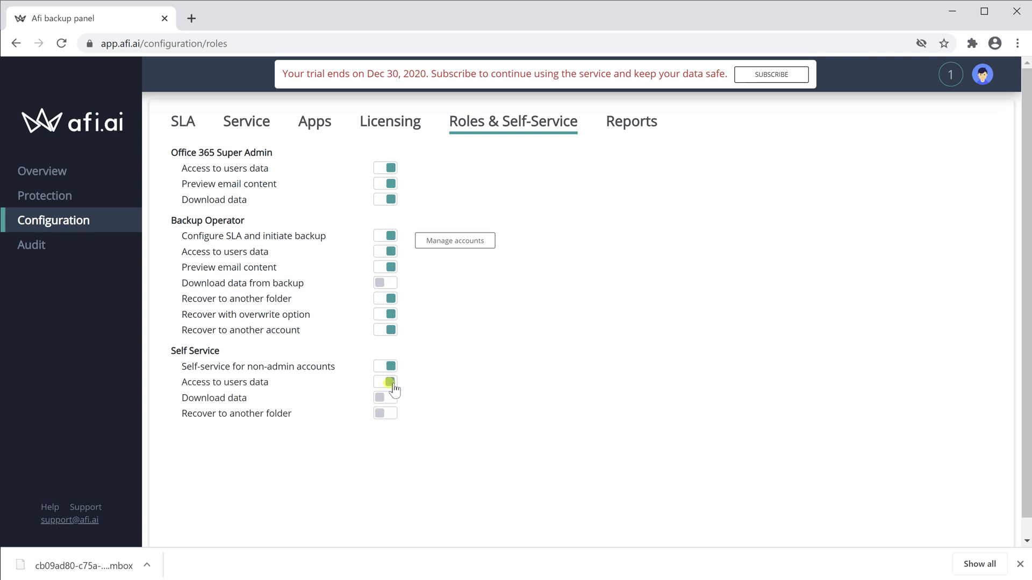
{"action": "left_click", "coordinate": [391, 414]}
Step: Go to the Audit page and switch from the task list to the audit log
{"action": "left_click", "coordinate": [97, 251]}
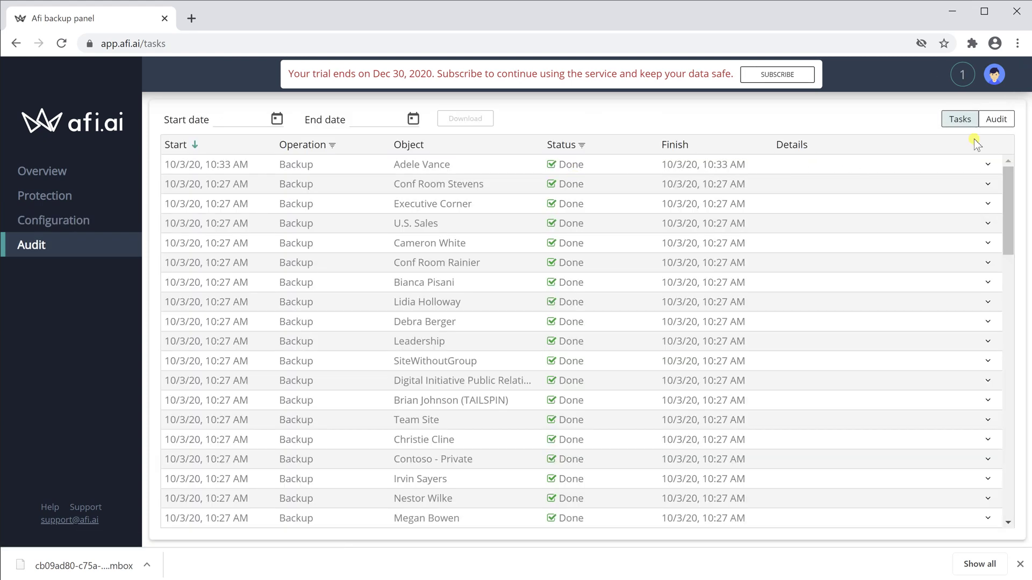
{"action": "left_click", "coordinate": [998, 121]}
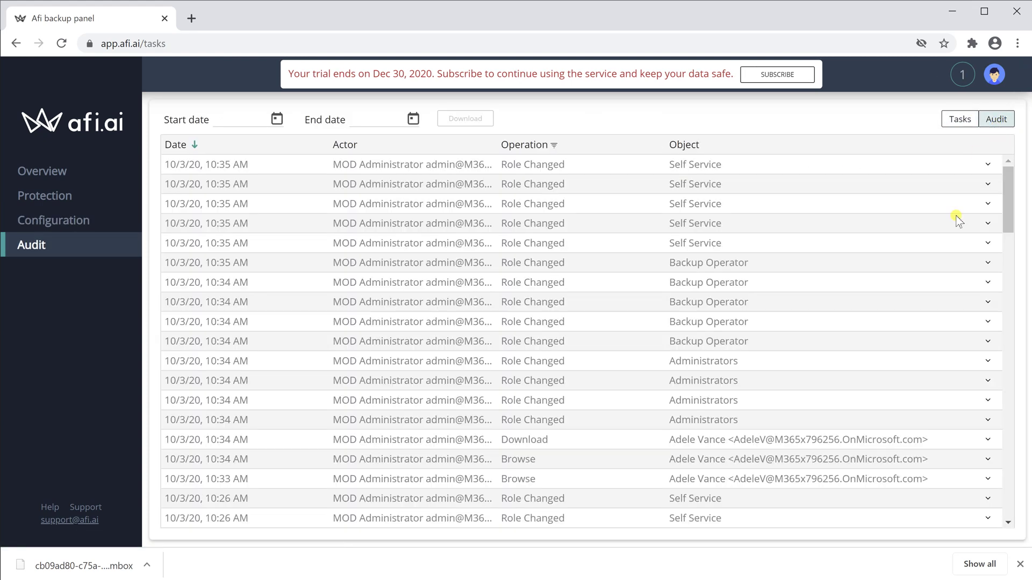
{"action": "scroll", "coordinate": [957, 221], "scroll_direction": "down", "scroll_amount": 1}
{"action": "scroll", "coordinate": [956, 221], "scroll_direction": "down", "scroll_amount": 1}
{"action": "scroll", "coordinate": [957, 221], "scroll_direction": "down", "scroll_amount": 1}
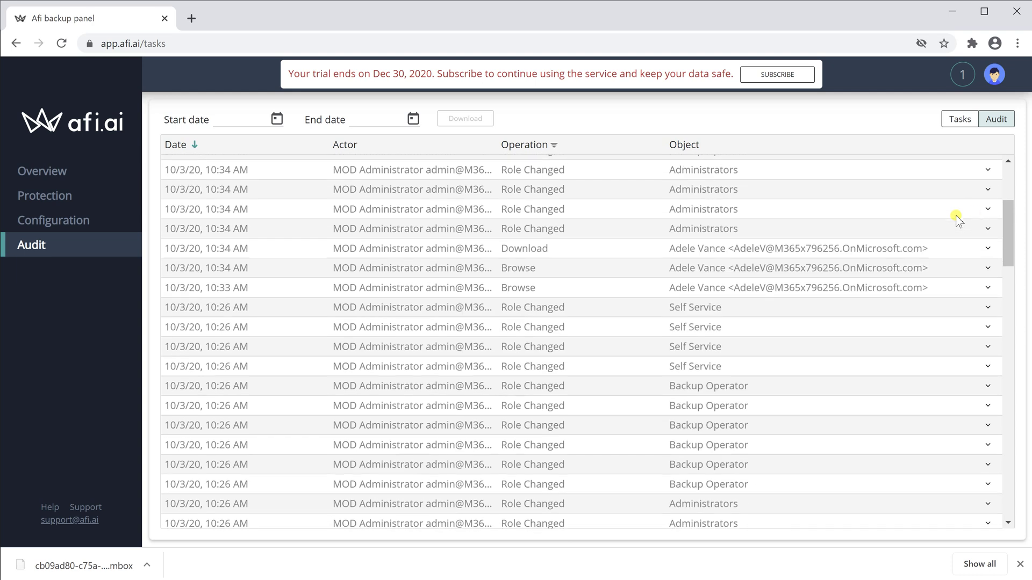
Step: Expand the Administrators role change, Backup Operator role change and Browse entries
{"action": "left_click", "coordinate": [987, 212]}
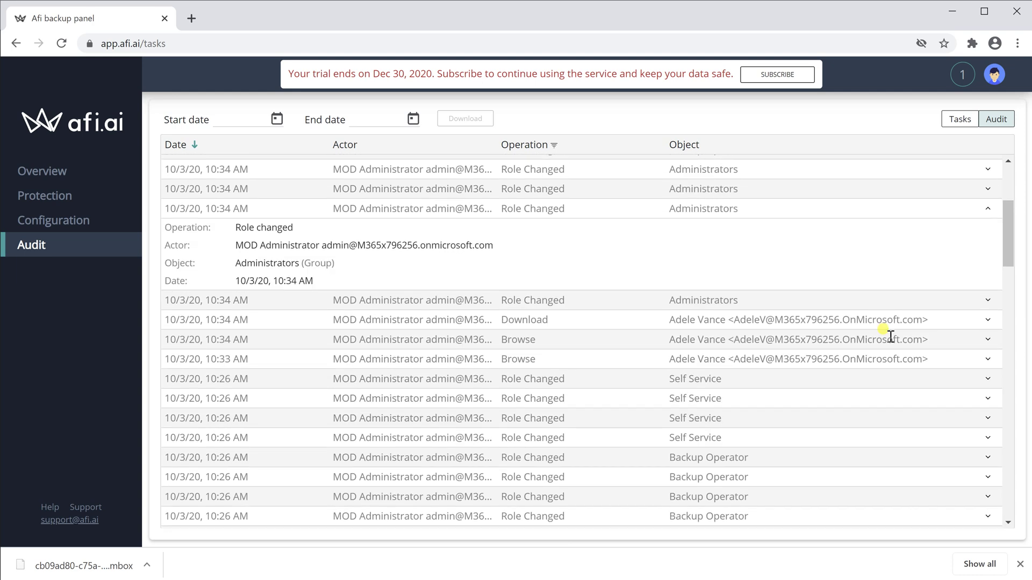
{"action": "scroll", "coordinate": [889, 337], "scroll_direction": "down", "scroll_amount": 2}
{"action": "scroll", "coordinate": [895, 334], "scroll_direction": "down", "scroll_amount": 2}
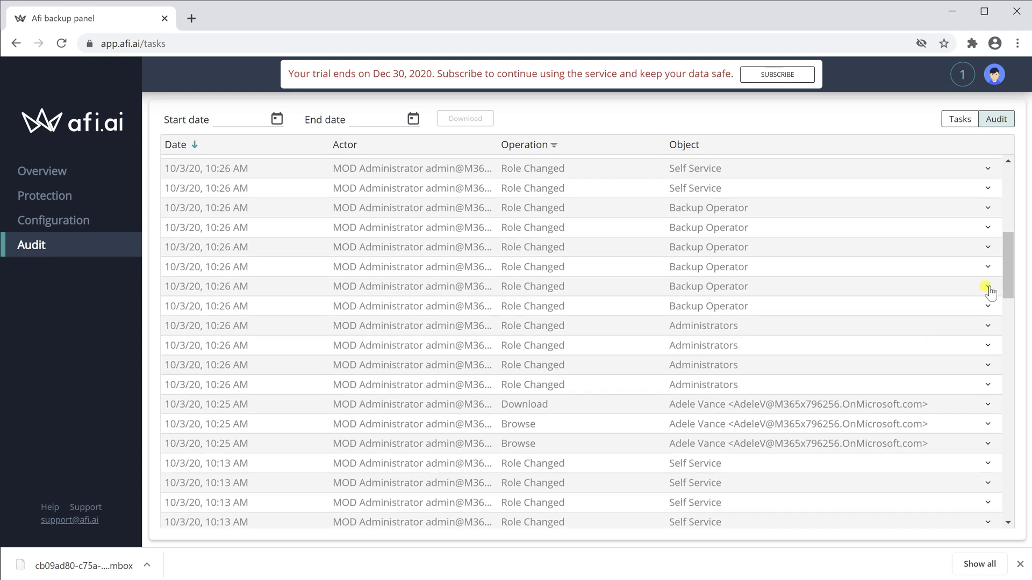
{"action": "left_click", "coordinate": [987, 286]}
{"action": "scroll", "coordinate": [856, 443], "scroll_direction": "down", "scroll_amount": 2}
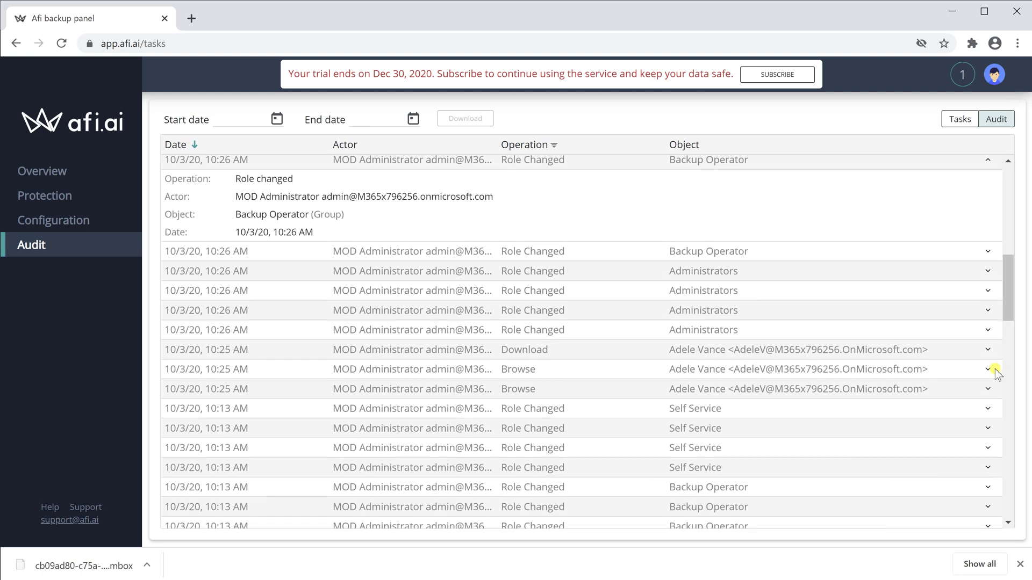
{"action": "left_click", "coordinate": [987, 370]}
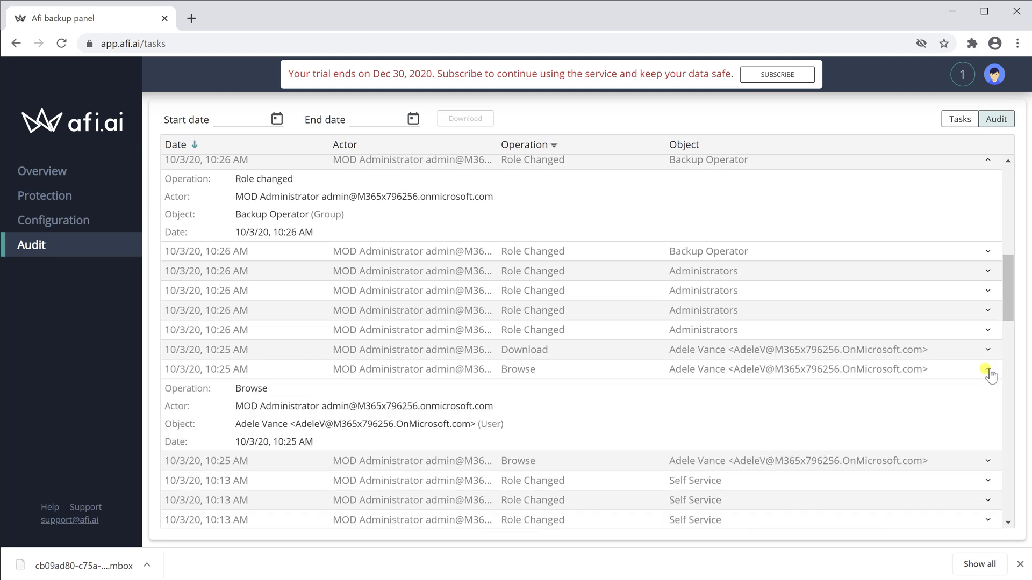
Step: Return to Overview and launch Backup All Now for all users, sites and groups
{"action": "left_click", "coordinate": [47, 170]}
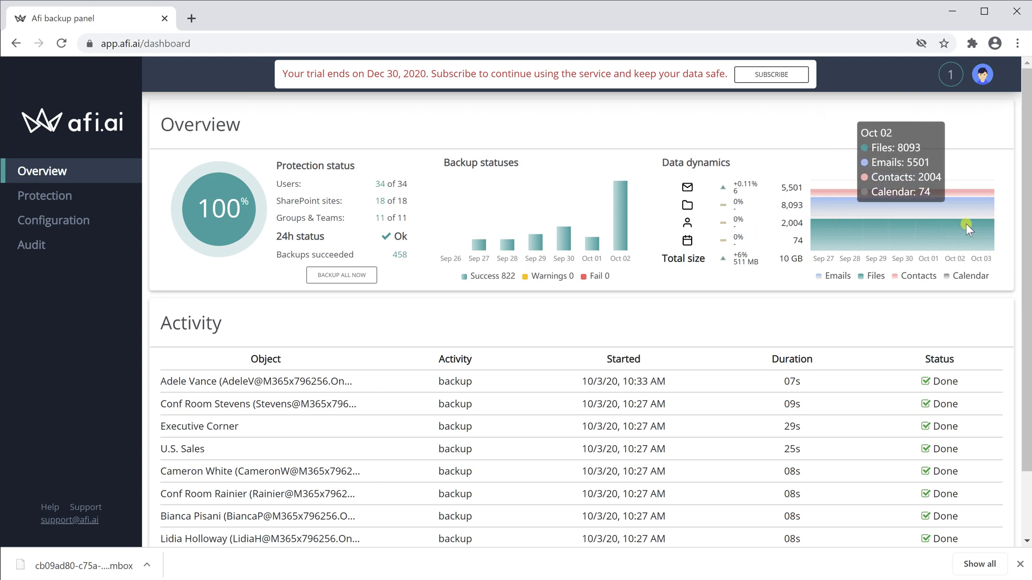
{"action": "left_click", "coordinate": [342, 275]}
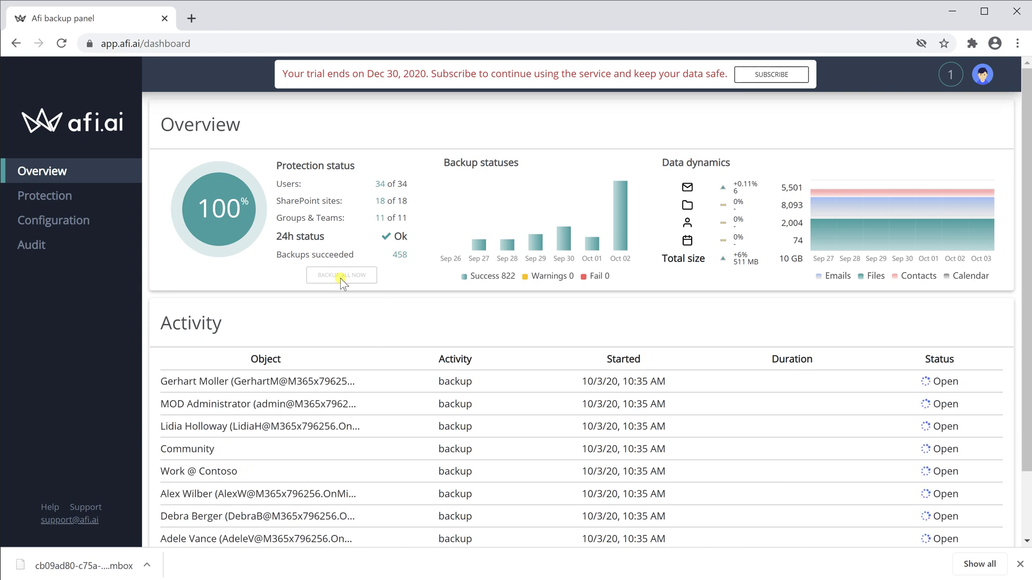